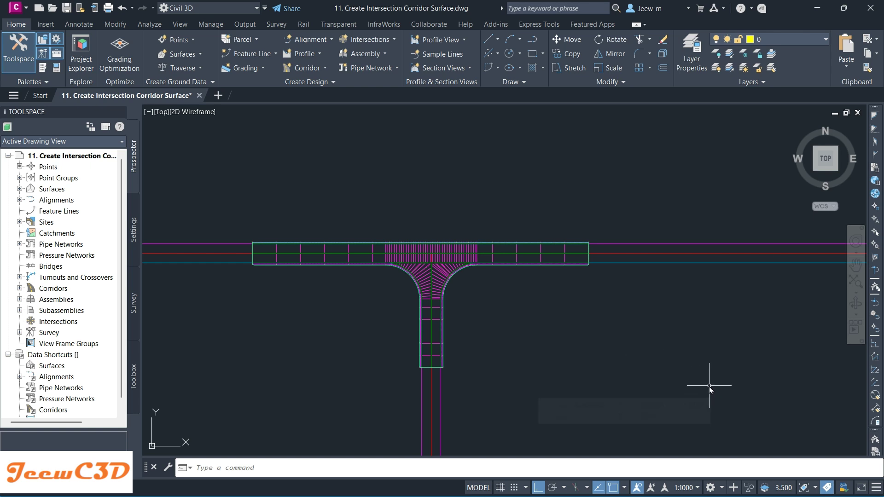
Select the Intersection Corridor TIN surface at the road's east end and bring up its context menu
mouse_move(709, 386)
mouse_move(782, 364)
mouse_move(678, 296)
middle_down()
mouse_move(641, 306)
mouse_move(600, 296)
mouse_move(636, 305)
middle_up()
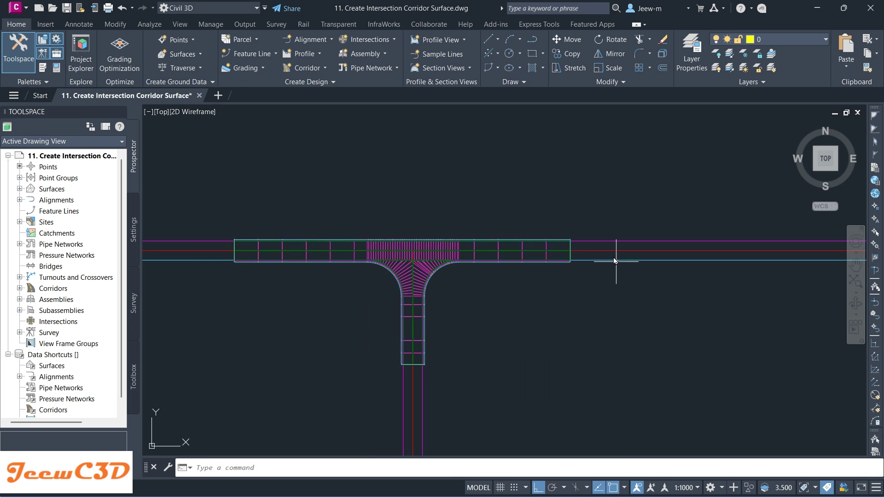
mouse_move(598, 205)
mouse_move(610, 307)
click(564, 254)
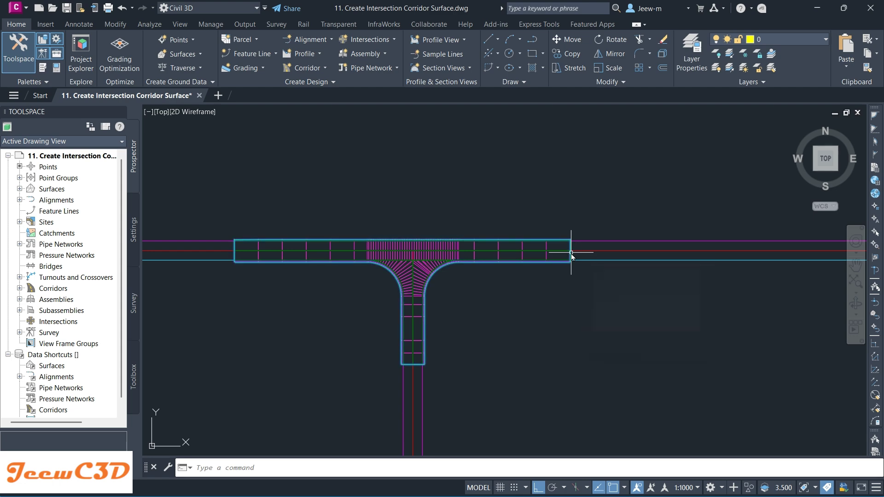
click(627, 292)
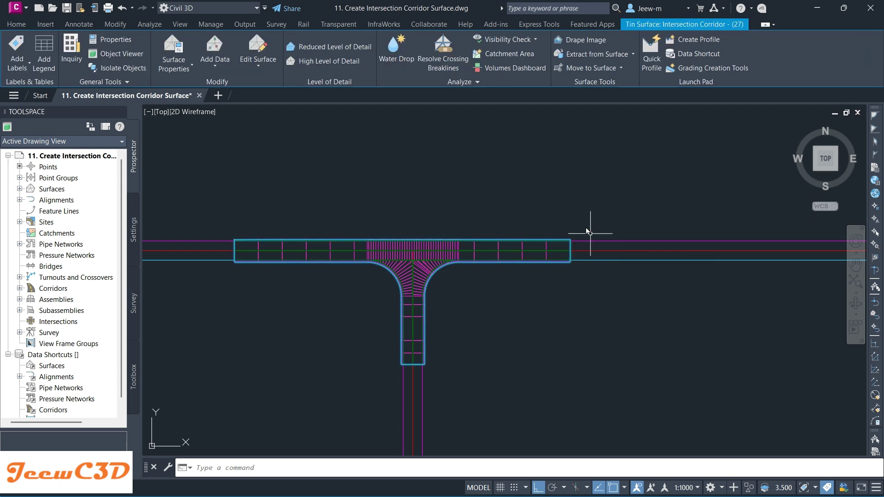
right_click(582, 217)
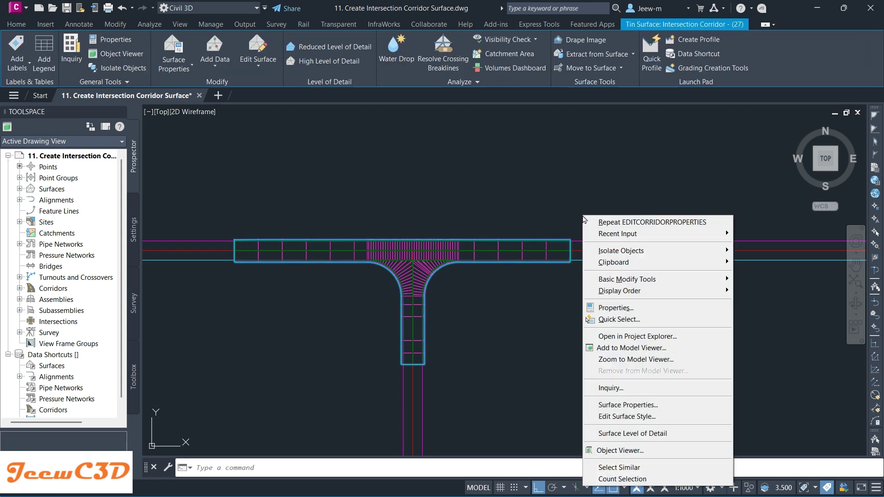
Zoom to the Intersection Corridor surface in Model Viewer and frame the full T-shaped road
click(662, 360)
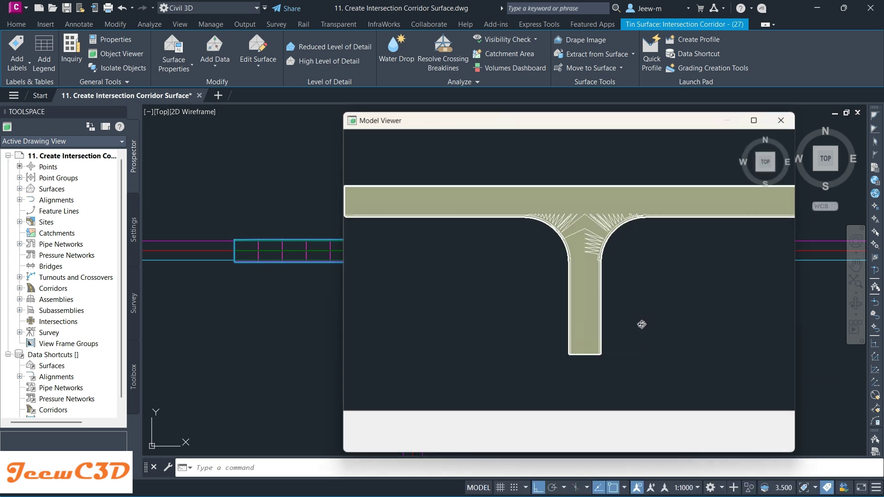
drag(565, 121, 619, 128)
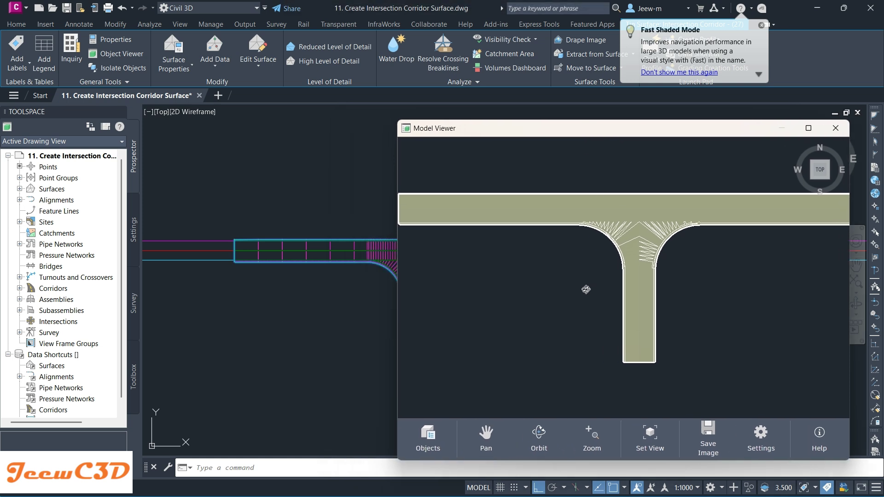
scroll(542, 290, down, 3)
scroll(543, 289, down, 3)
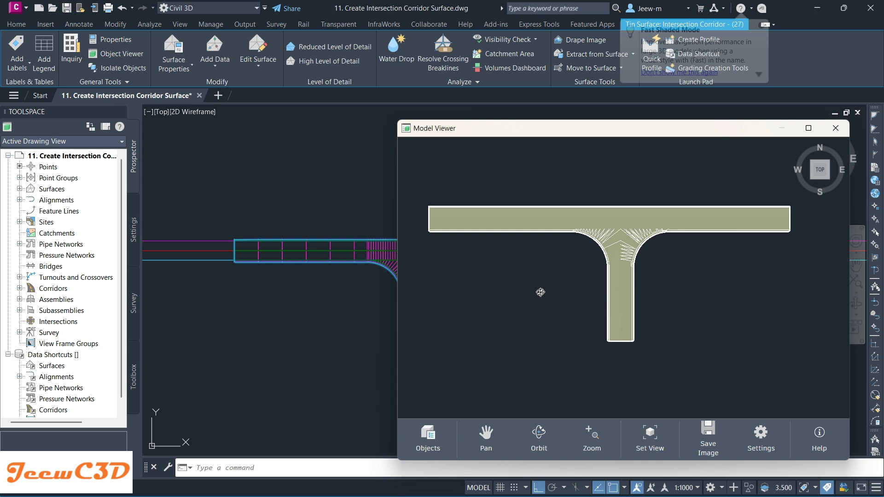
middle_drag(552, 275, 556, 289)
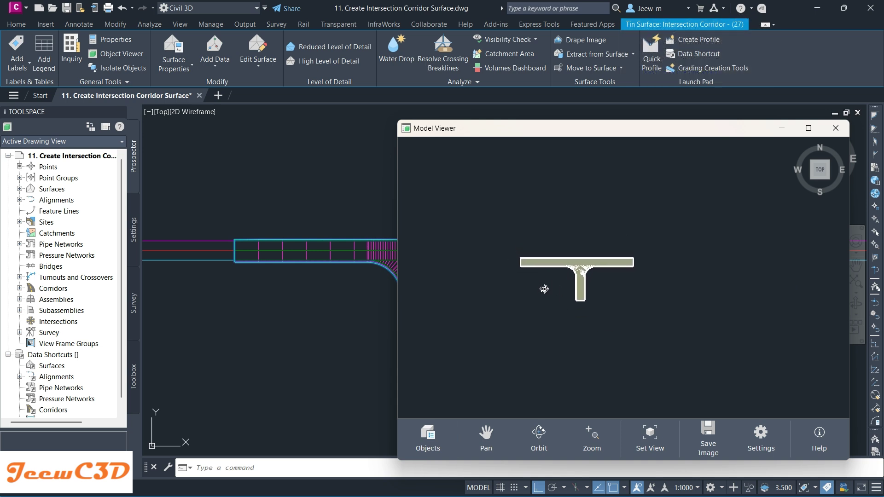
Add the T-intersection corridor to the Model Viewer's object list
click(431, 438)
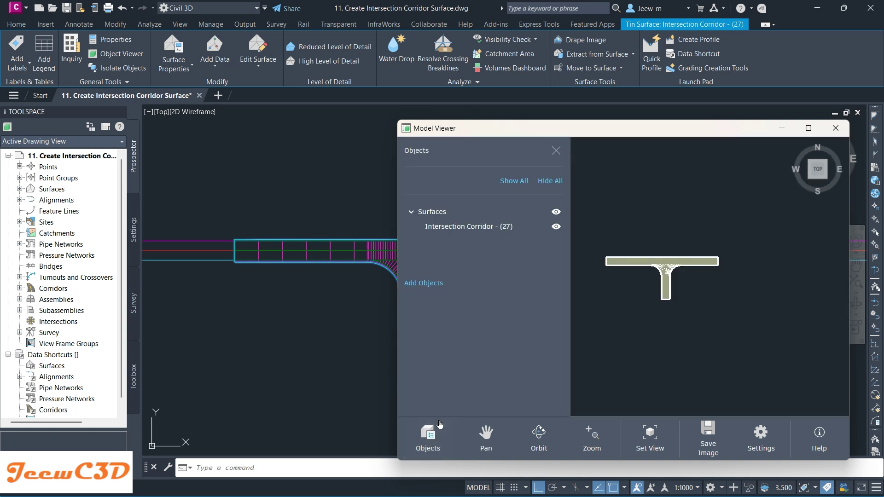
click(423, 284)
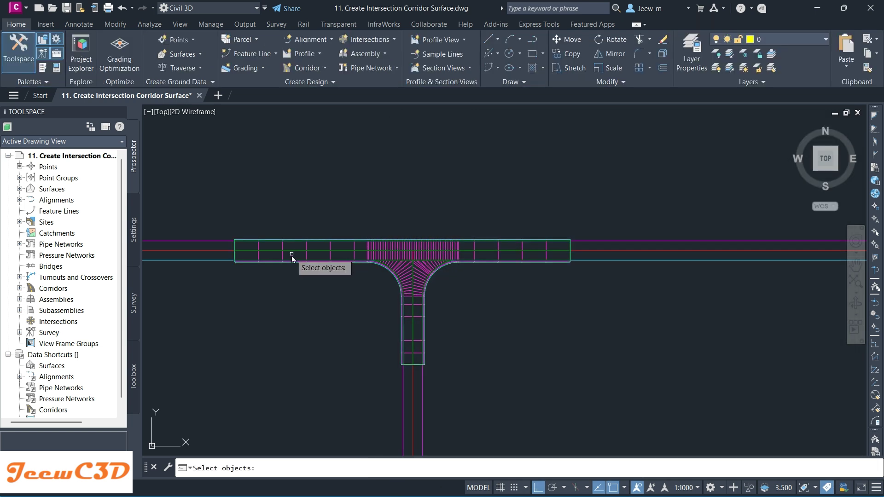
click(306, 256)
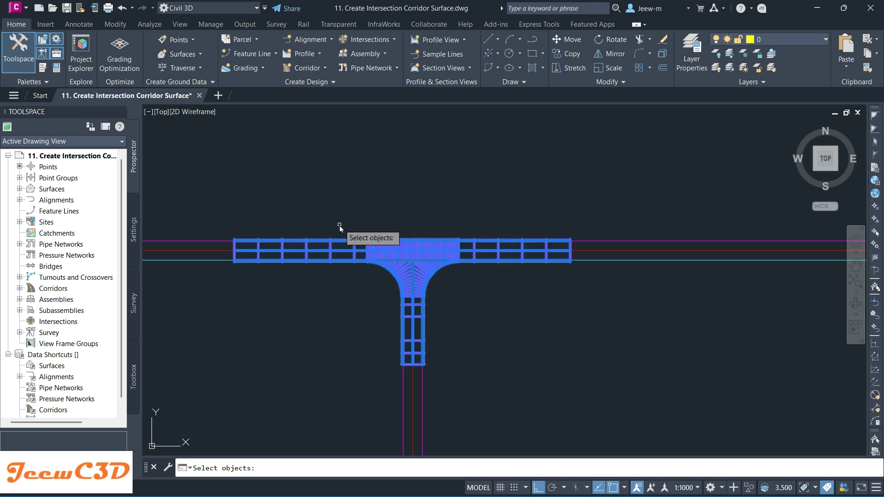
key(Return)
scroll(669, 278, up, 5)
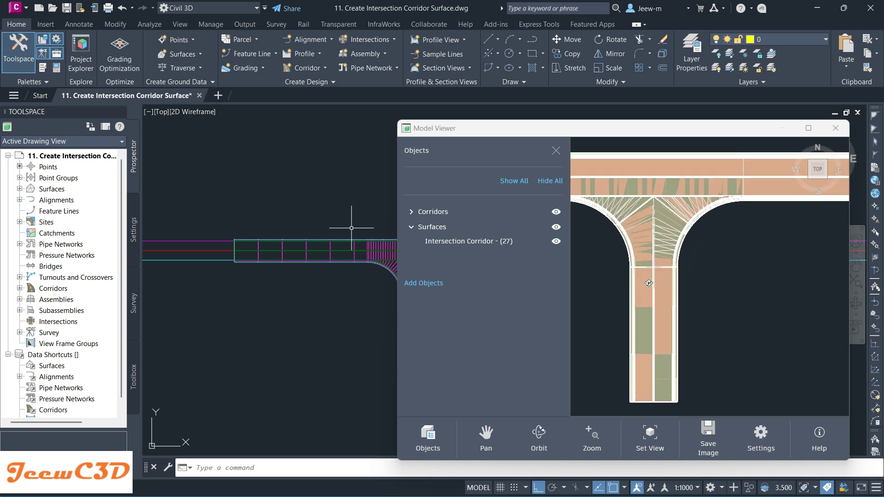
scroll(724, 357, down, 5)
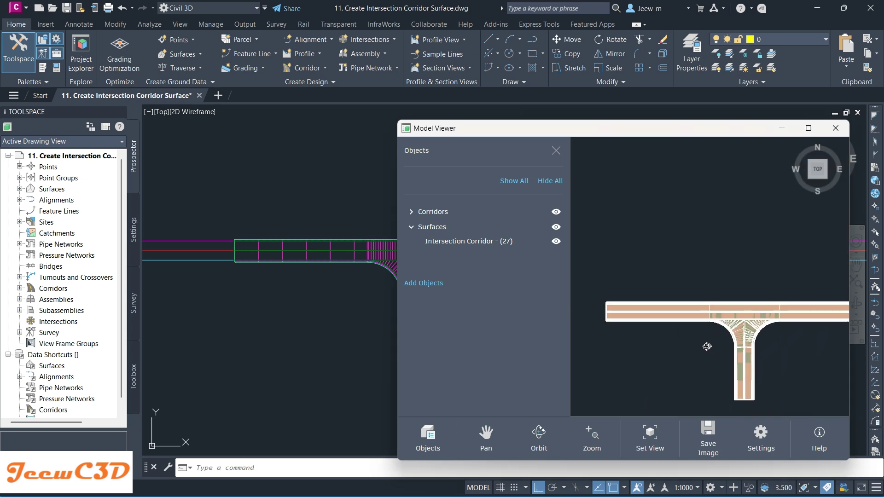
Temporarily hide the Intersection Corridor surface and orbit toward a top-down view of the corridor
click(556, 242)
drag(705, 351, 737, 288)
scroll(751, 276, up, 5)
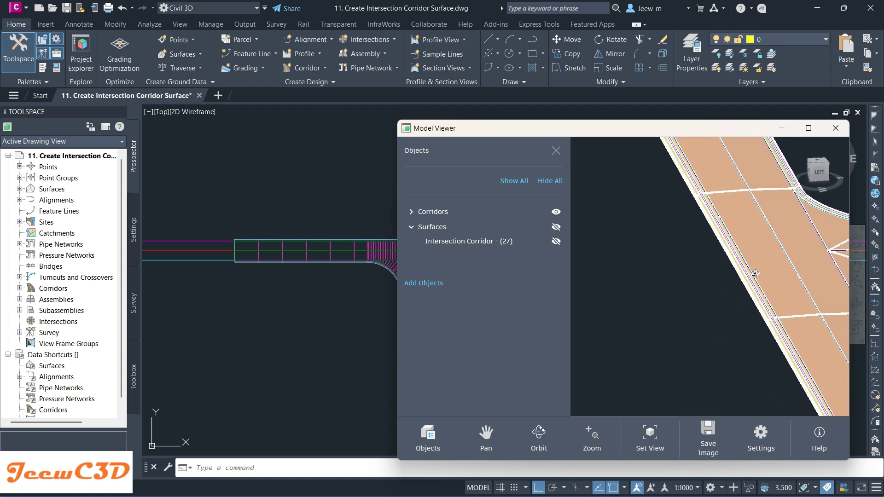
drag(825, 285, 565, 269)
drag(622, 256, 673, 287)
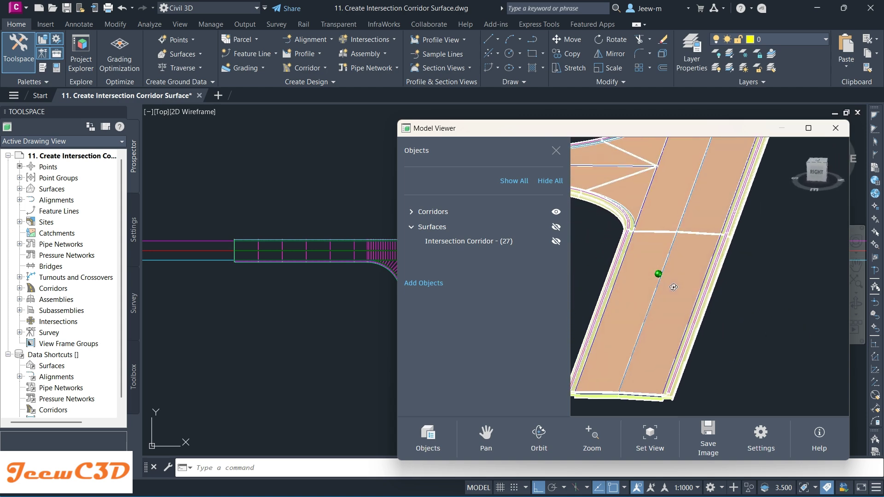
Show the surface again and hide the Corridors, leaving only the surface visible
click(556, 242)
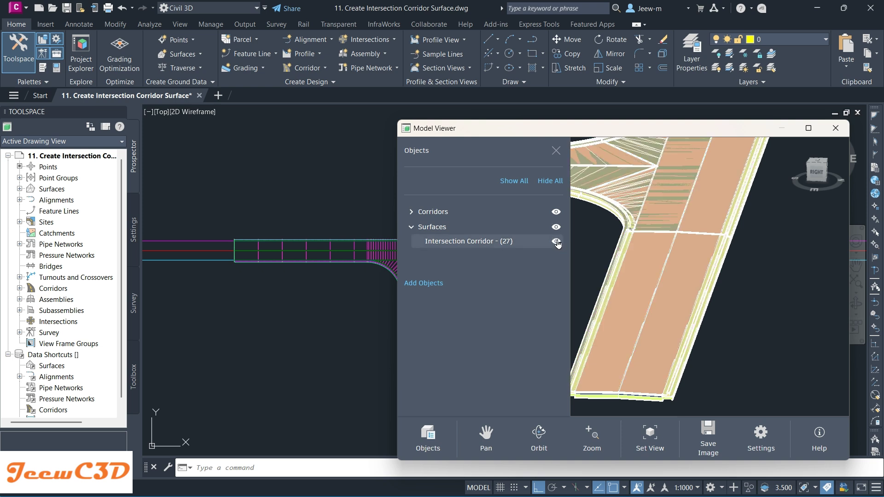
click(556, 212)
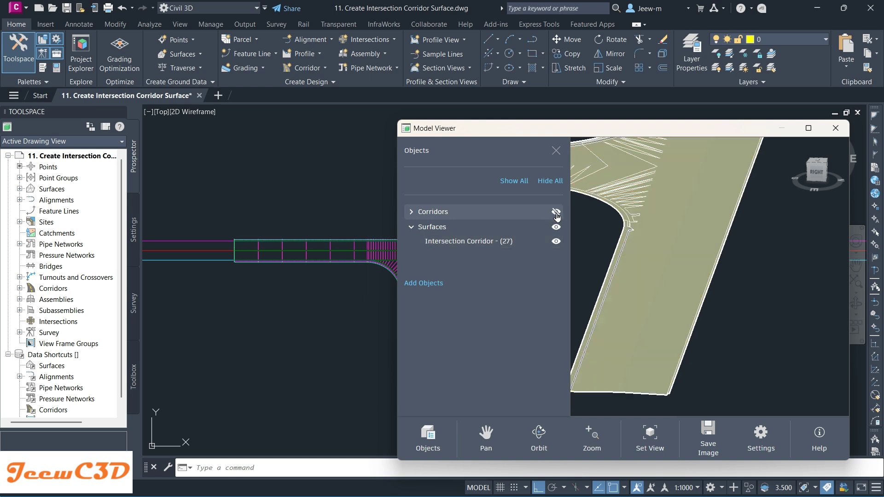
drag(496, 133, 504, 122)
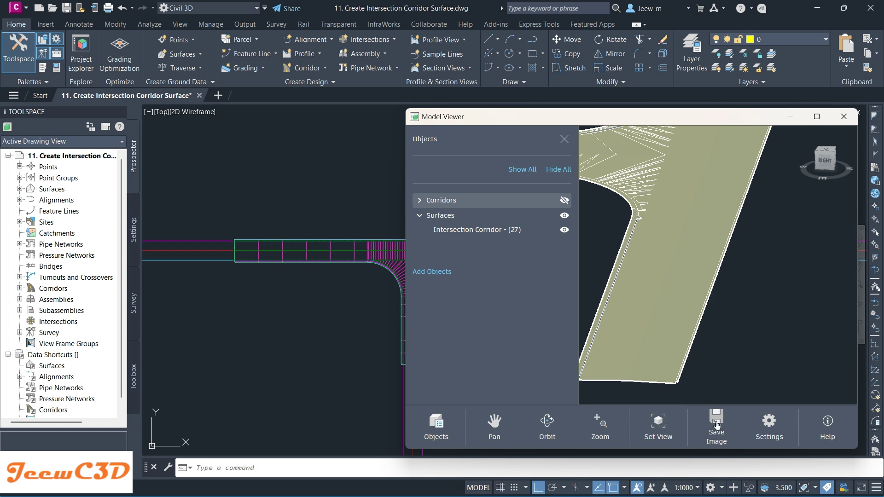
In Model Viewer settings, try the Hidden visual style, then return to Conceptual
scroll(691, 325, down, 3)
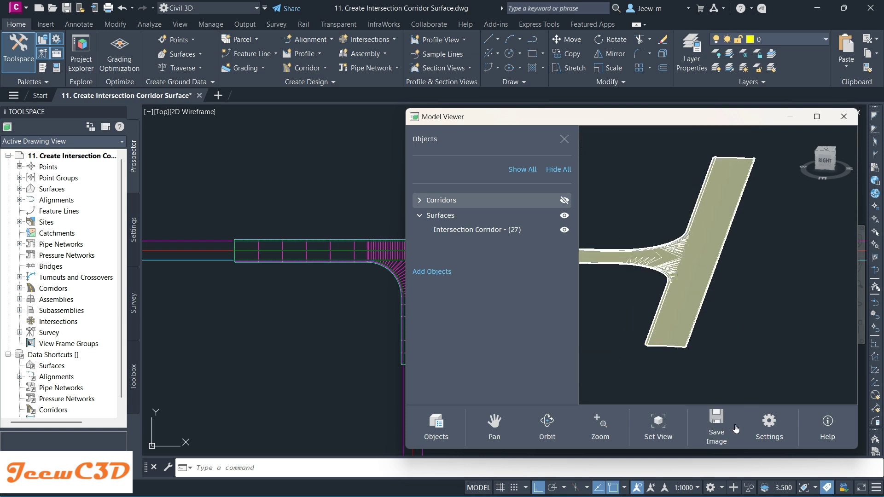
click(777, 428)
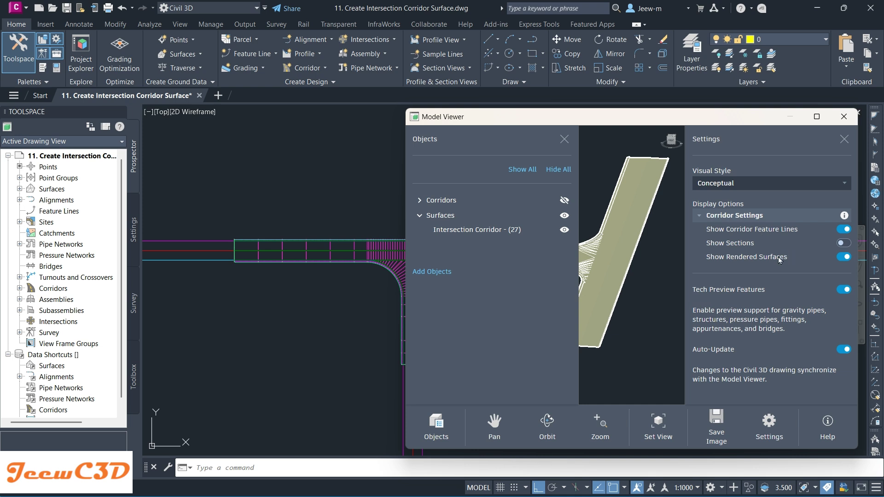
click(755, 184)
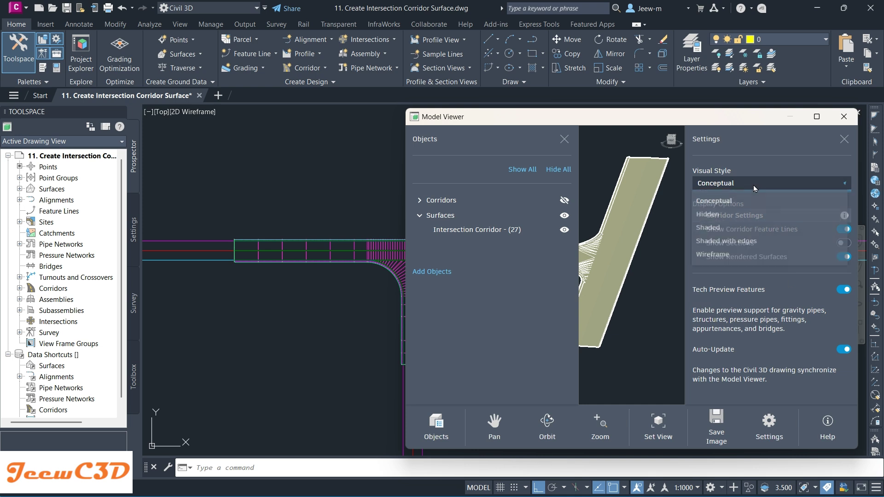
click(710, 215)
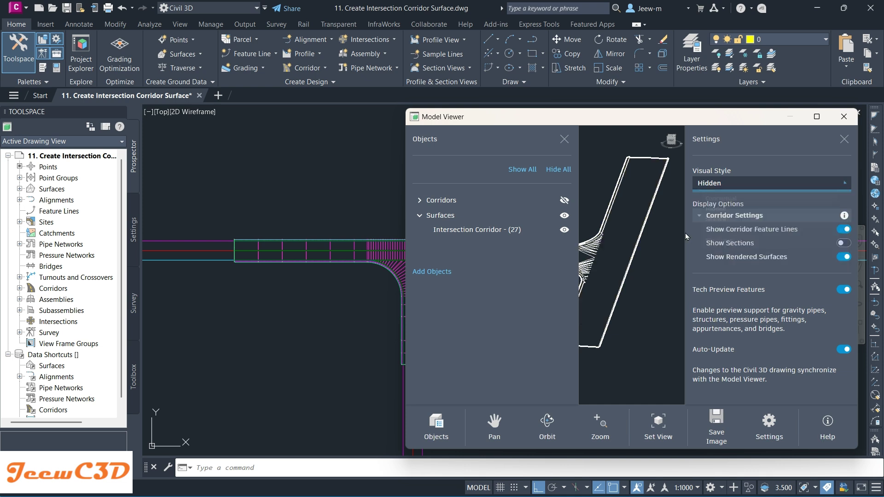
click(732, 184)
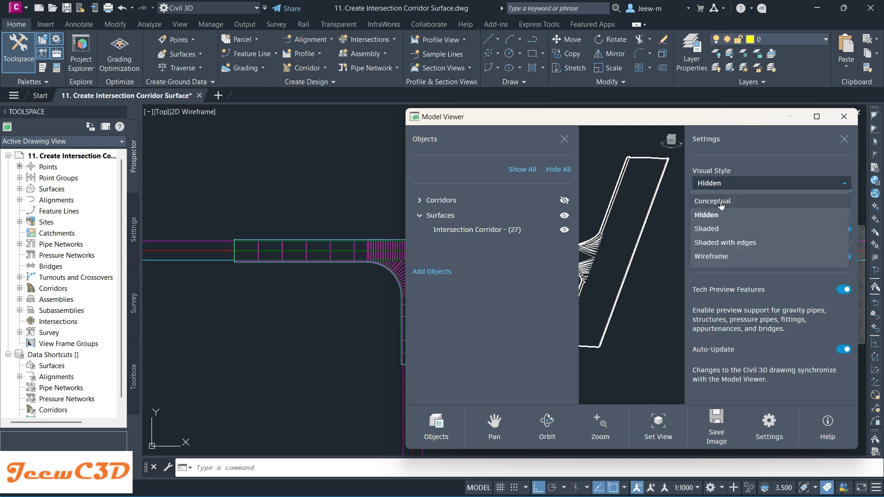
click(721, 203)
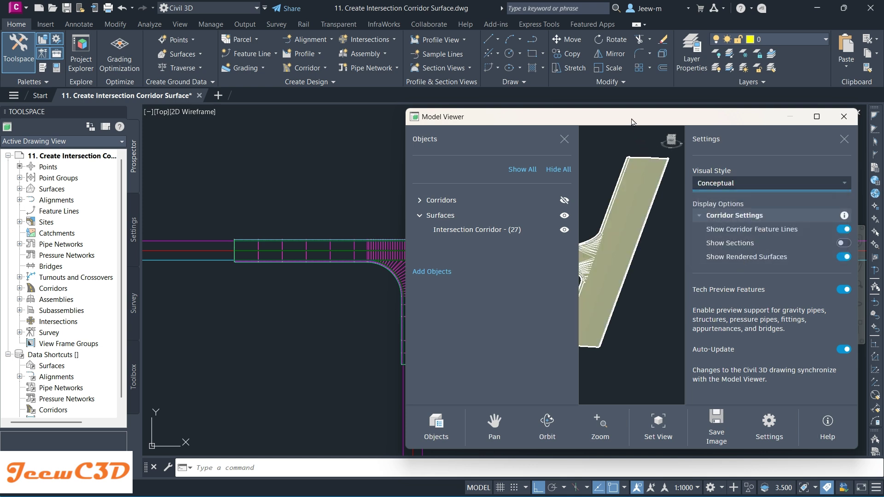
Close the viewer settings, then zoom and orbit the surface to inspect the curb return
click(844, 139)
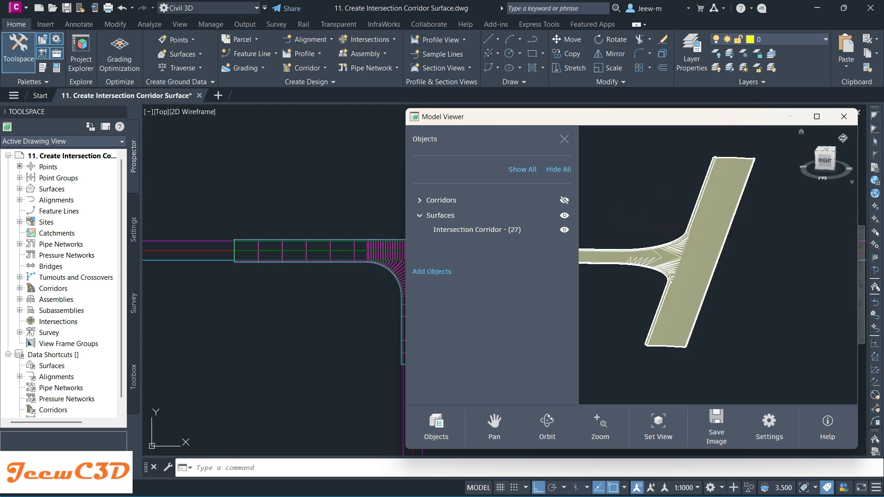
scroll(690, 268, up, 5)
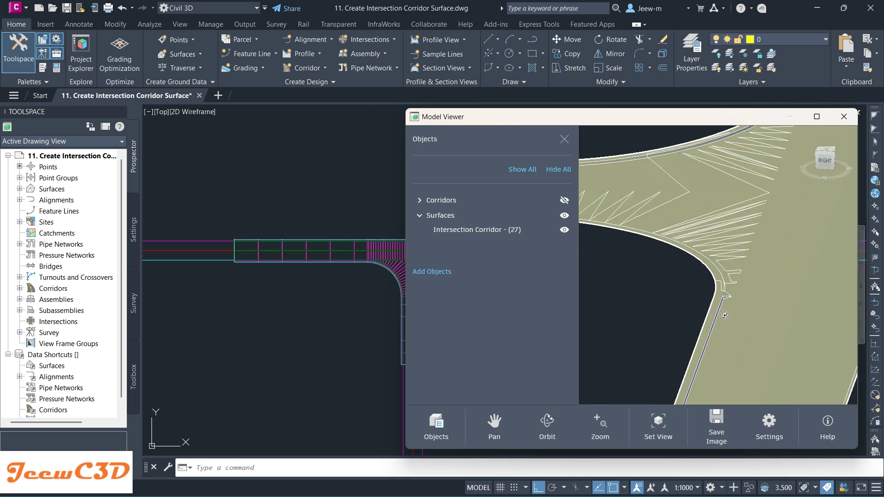
scroll(724, 315, up, 5)
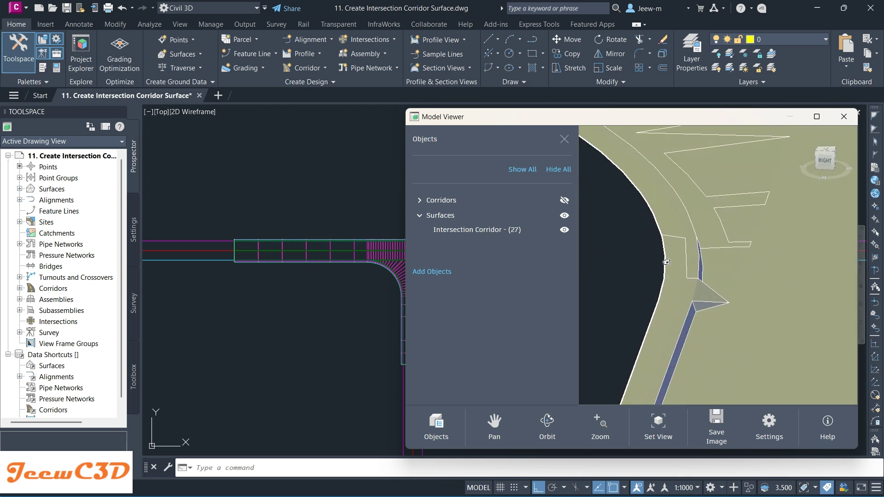
drag(726, 326, 753, 312)
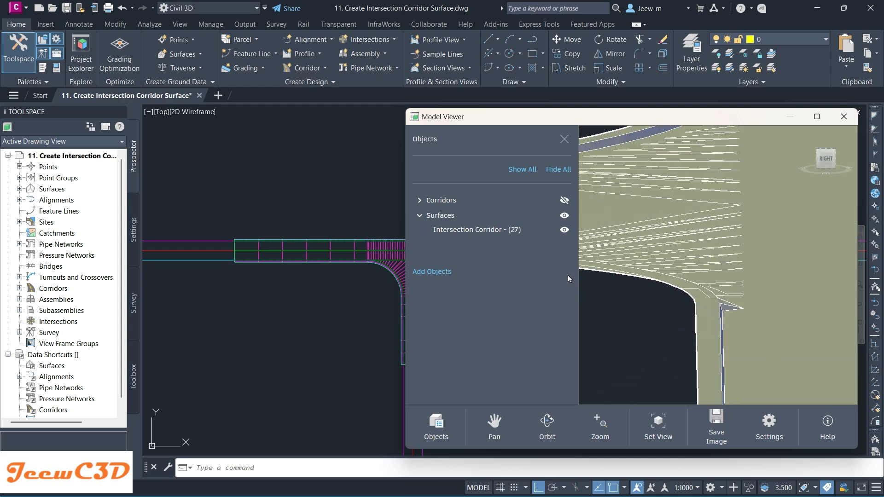
Move the Model Viewer aside and pan the drawing to centre the T-intersection
drag(561, 118, 616, 120)
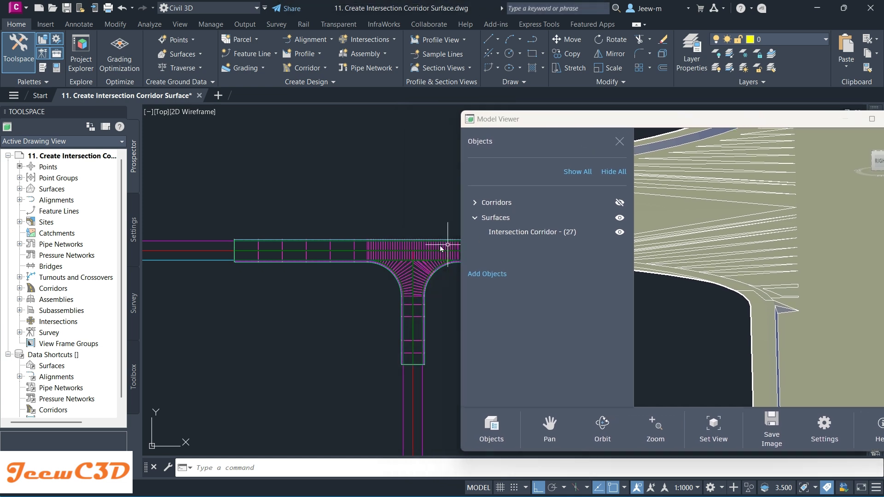
mouse_move(444, 274)
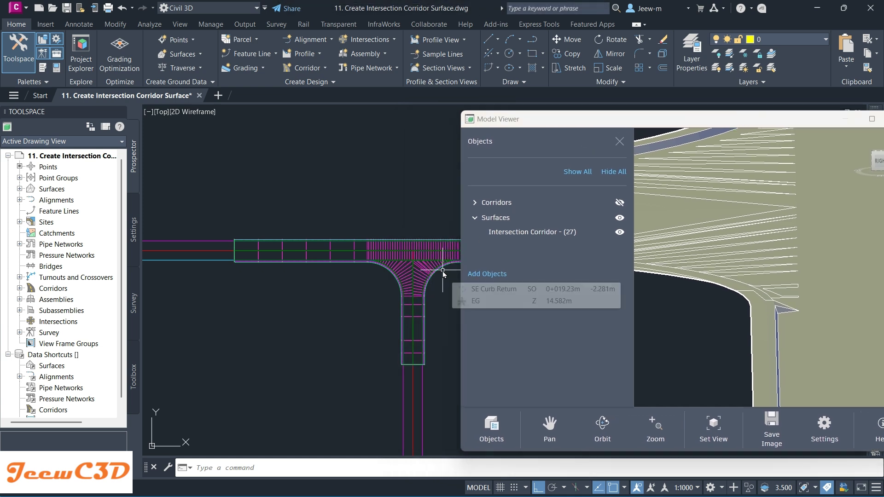
middle_drag(414, 291, 285, 309)
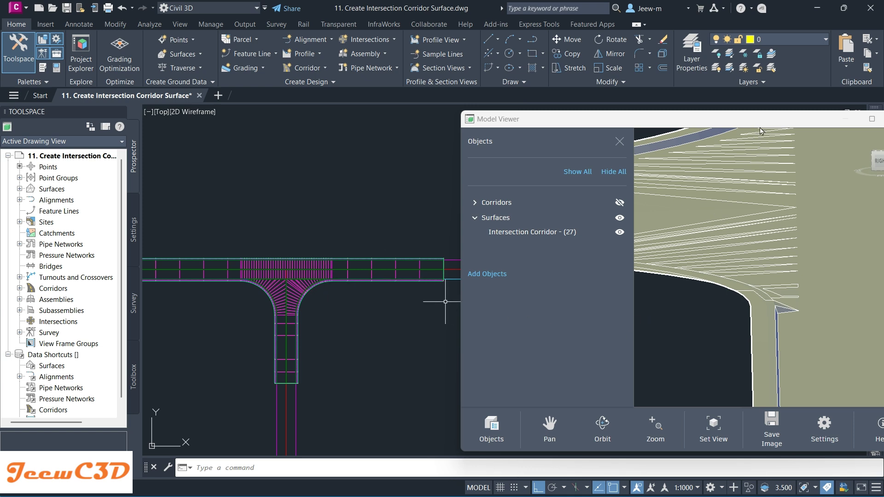
Frame the corridor corner in Model Viewer and apply its 3D view to the drawing with Set View
drag(763, 125, 625, 114)
scroll(660, 286, up, 5)
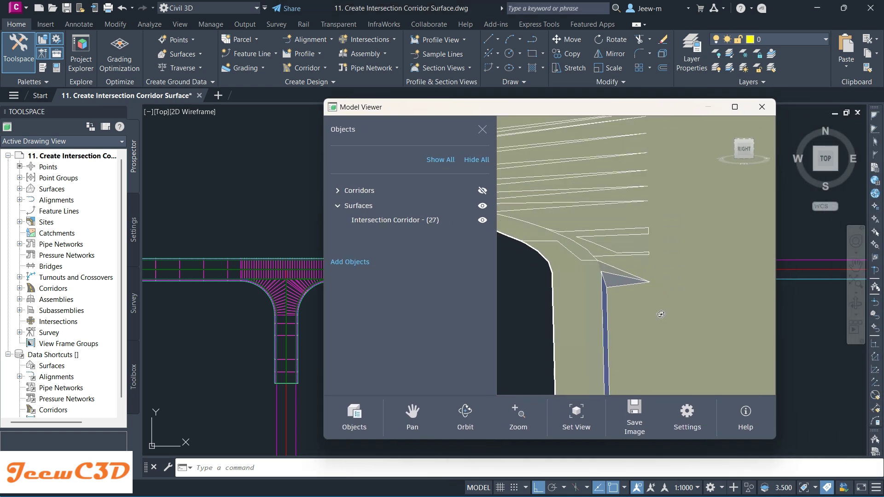
middle_drag(642, 334, 588, 337)
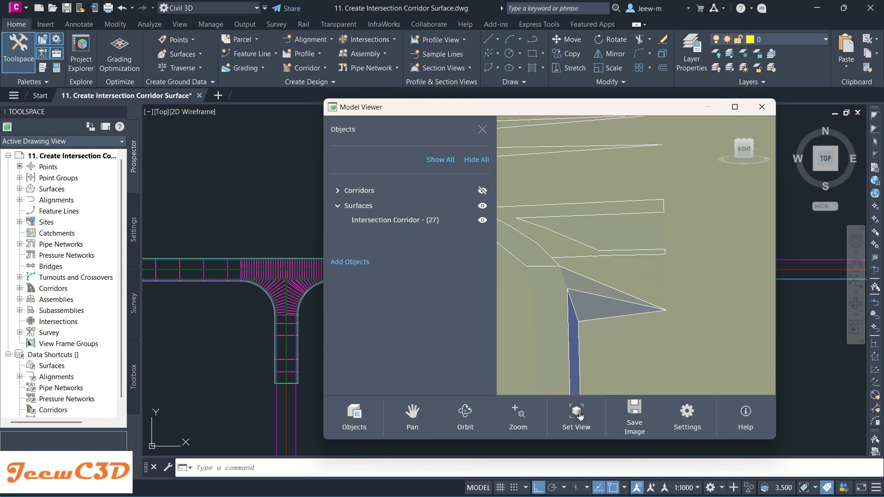
drag(568, 112, 705, 104)
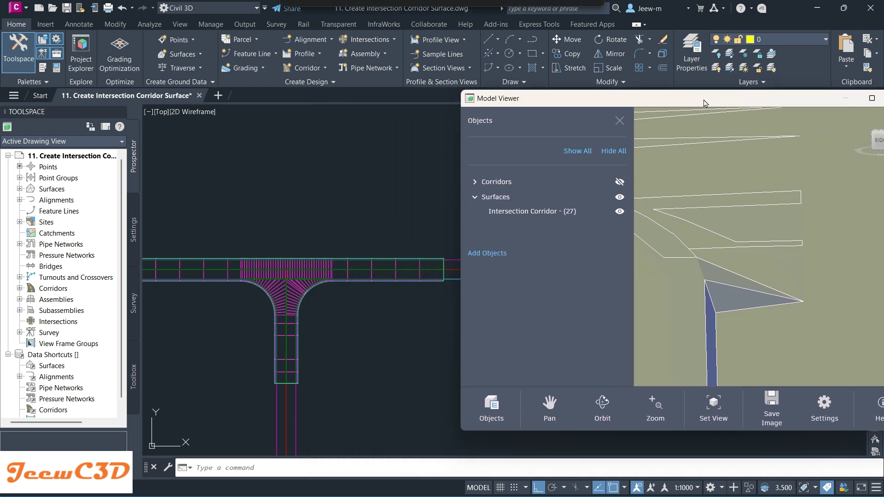
click(715, 420)
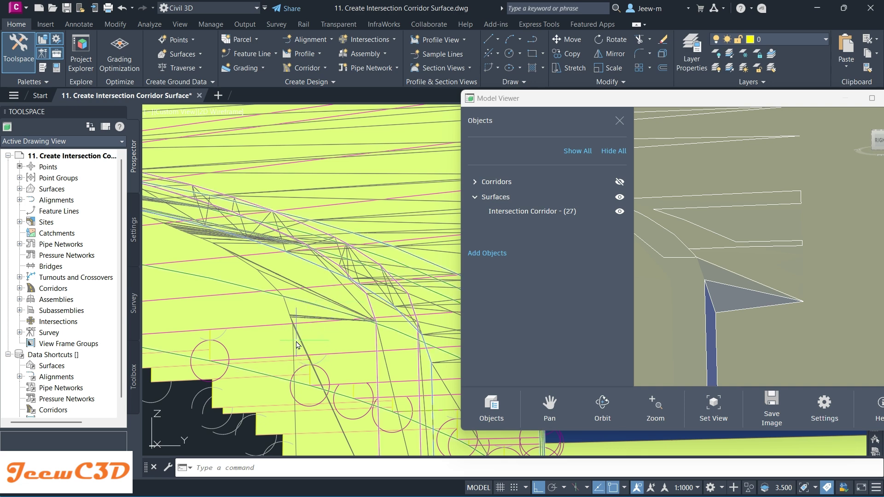
Isolate the Intersection Corridor - (27) TIN surface and reapply the Model Viewer's 3D view
mouse_move(297, 346)
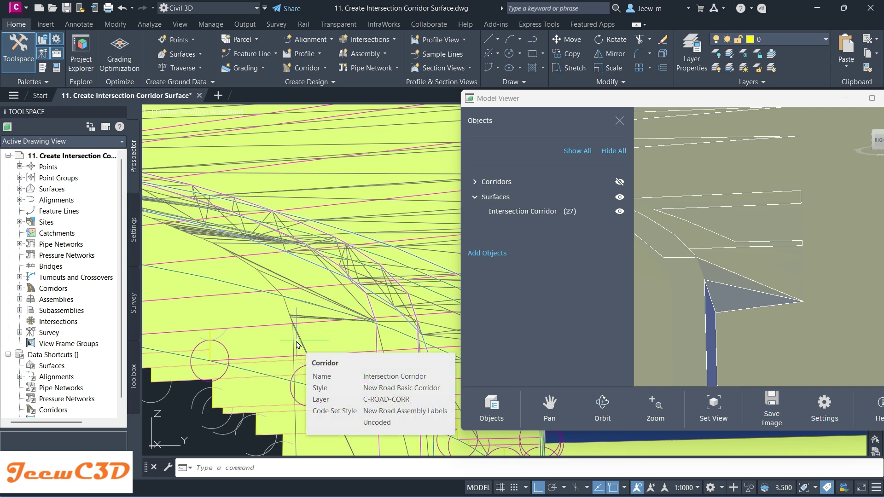
scroll(295, 336, down, 4)
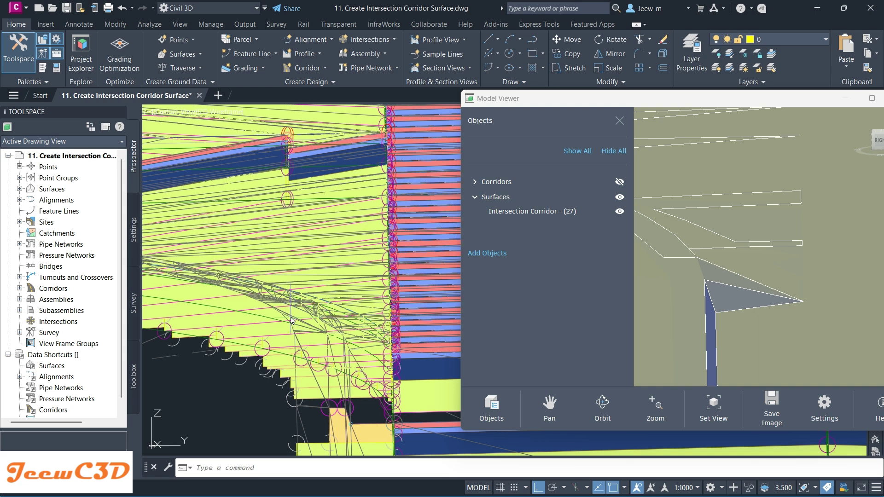
scroll(291, 321, up, 2)
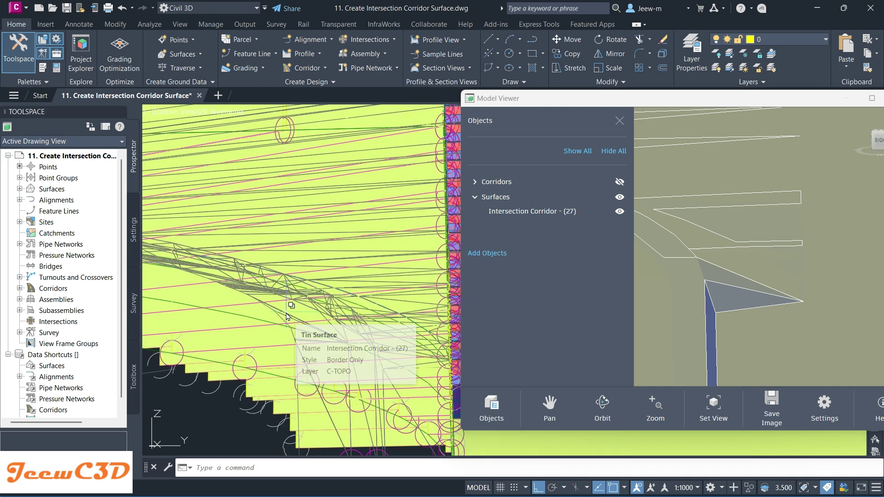
click(287, 317)
click(320, 346)
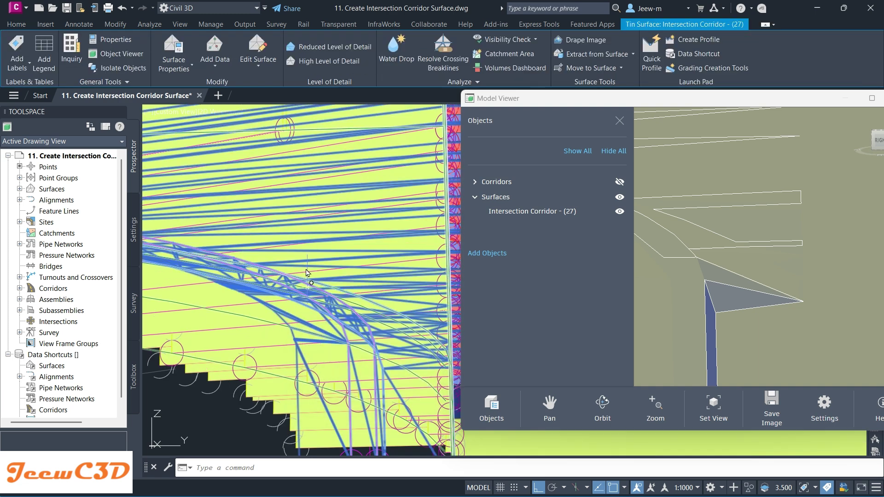
right_click(305, 198)
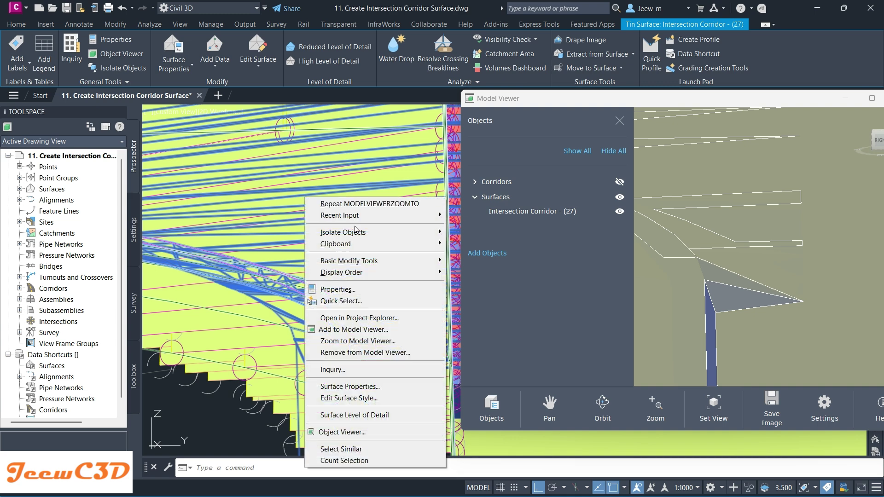
mouse_move(439, 228)
click(483, 230)
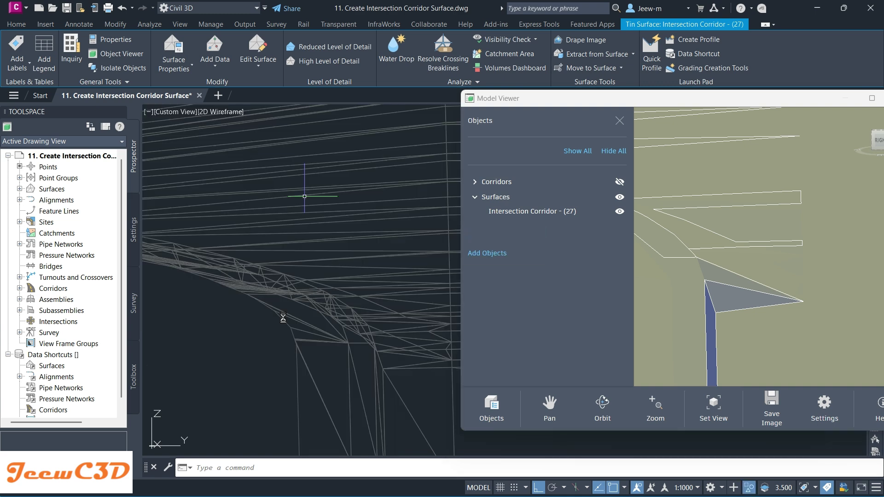
scroll(281, 324, up, 4)
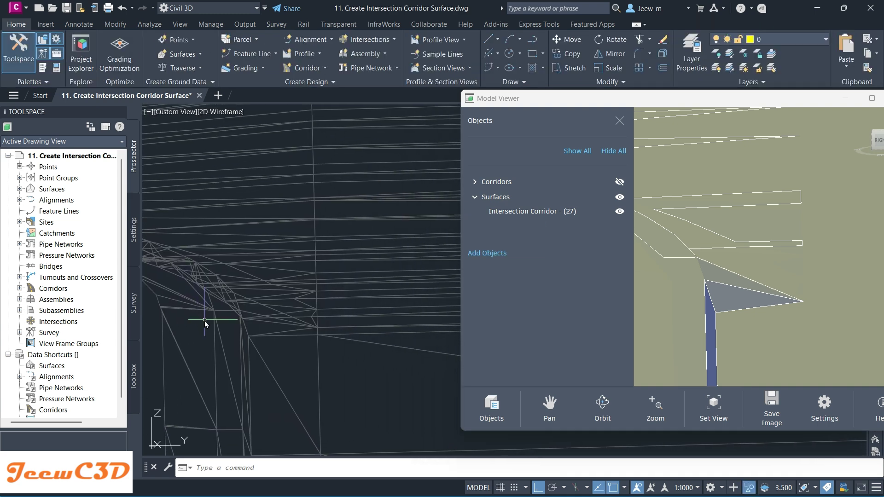
click(716, 407)
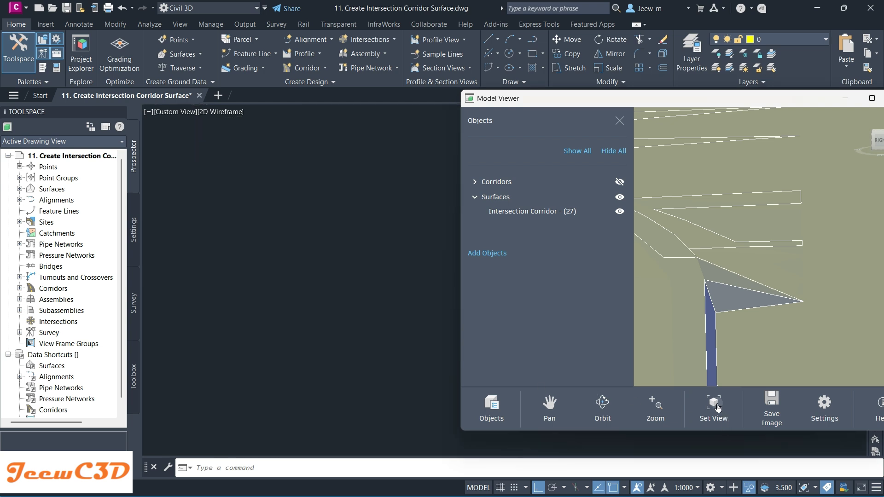
Swap the first irregular triangle edge on Intersection Corridor - (27), reverting to the original style
mouse_move(377, 362)
middle_down()
mouse_move(284, 359)
mouse_move(217, 331)
middle_up()
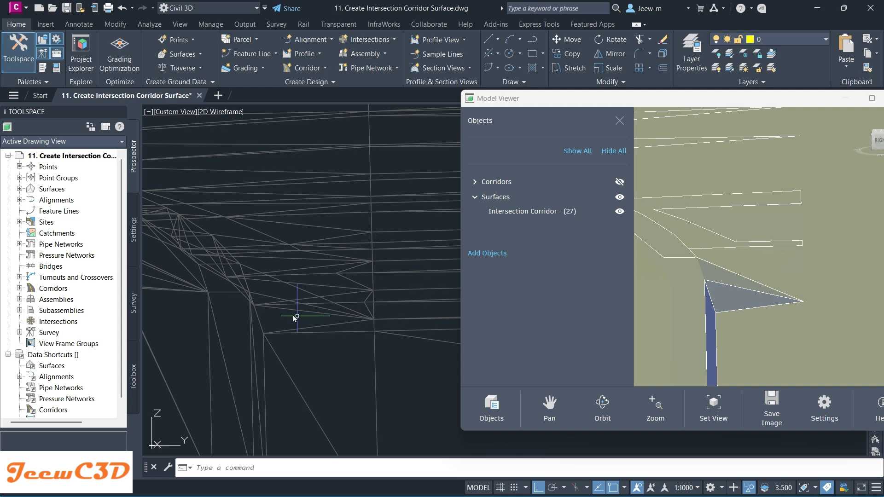
click(264, 300)
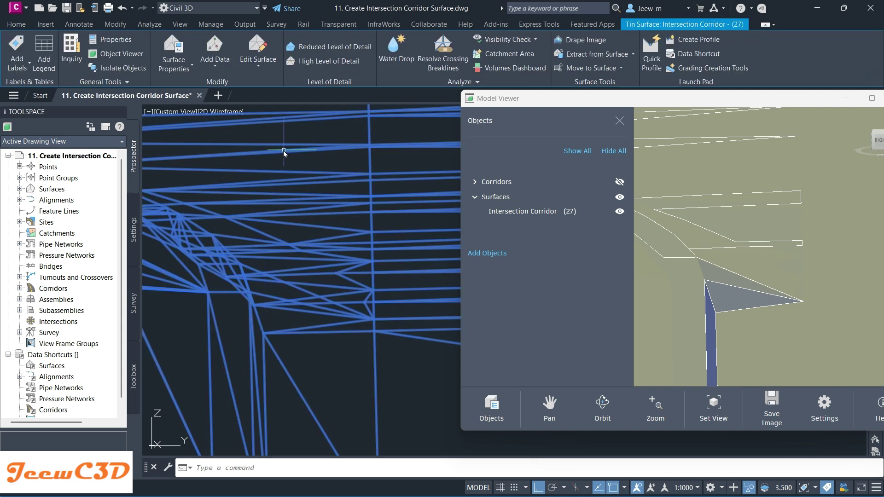
click(262, 66)
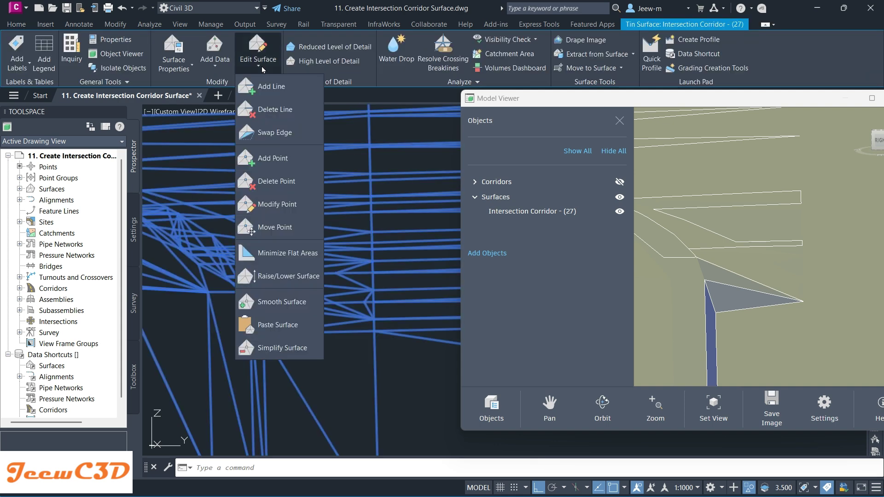
click(281, 133)
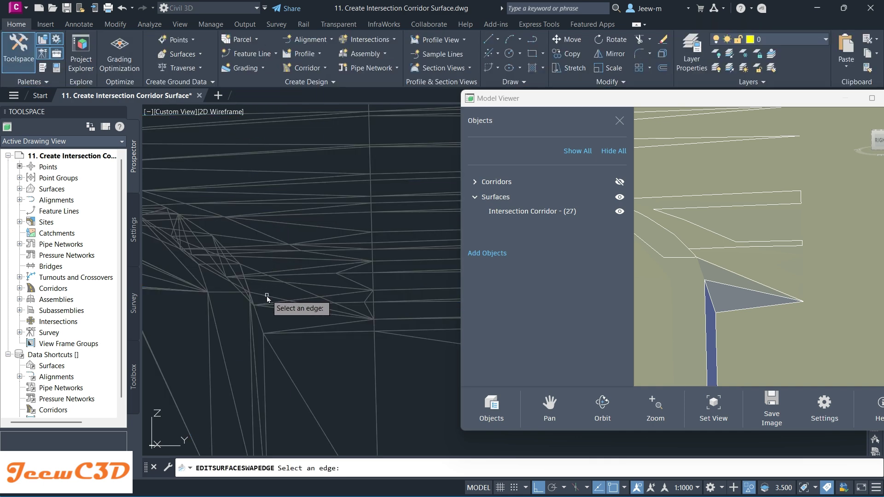
click(316, 352)
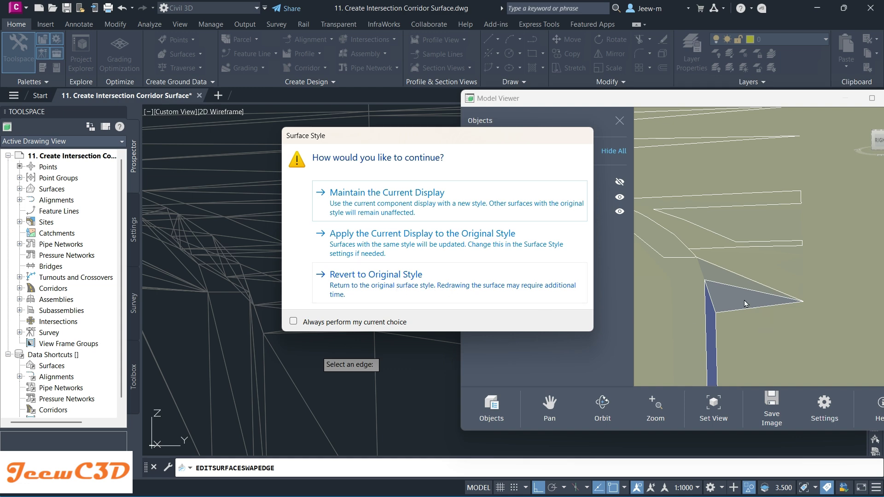
click(426, 274)
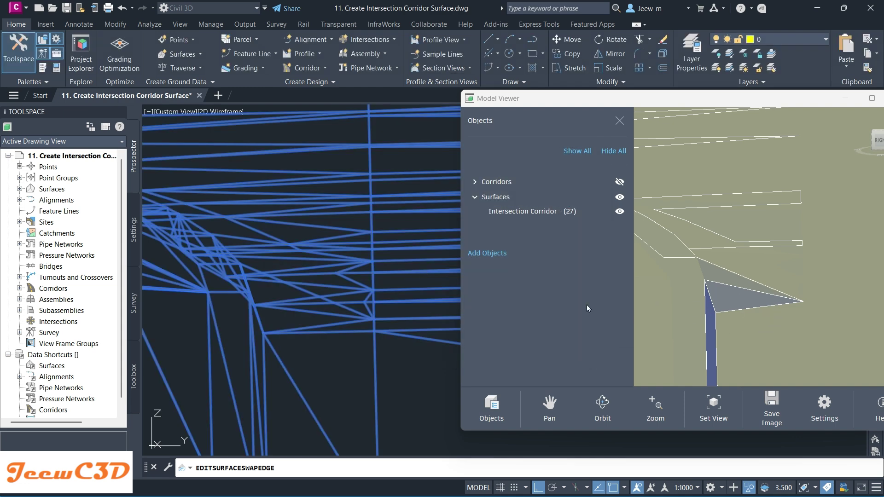
scroll(744, 312, down, 10)
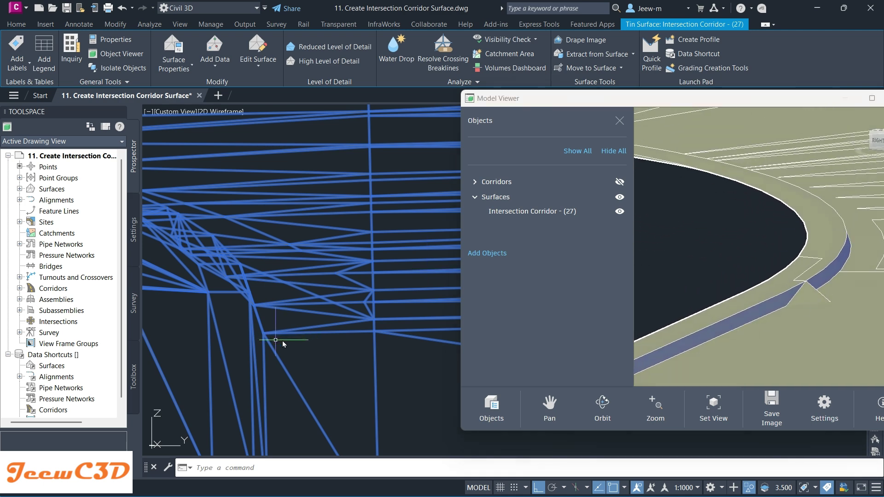
Swap a second irregular triangle edge and revert to the original surface style
click(256, 70)
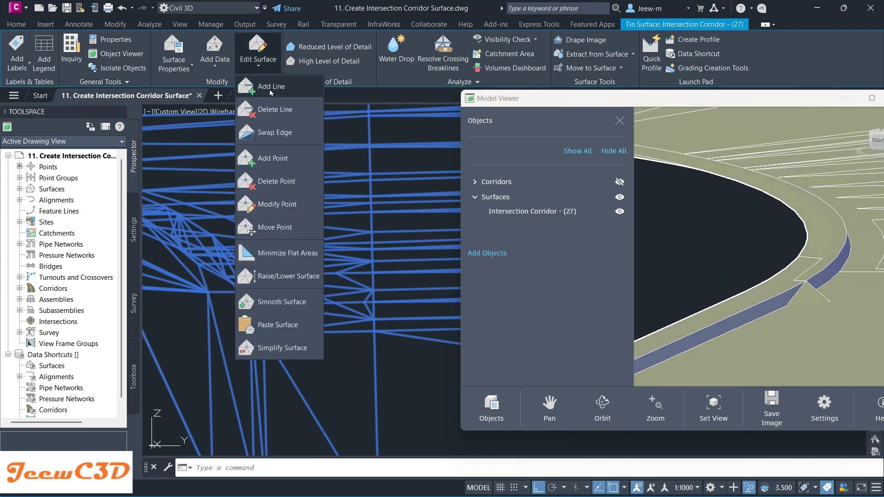
click(274, 124)
scroll(291, 325, up, 2)
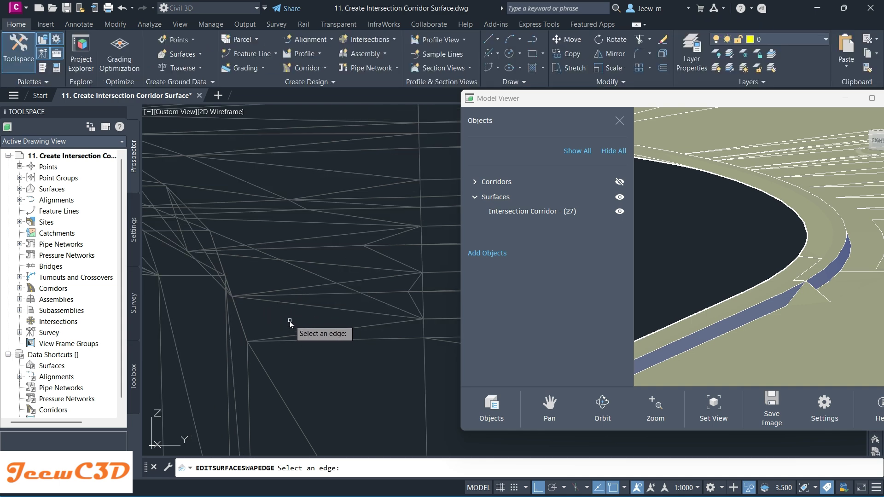
click(307, 283)
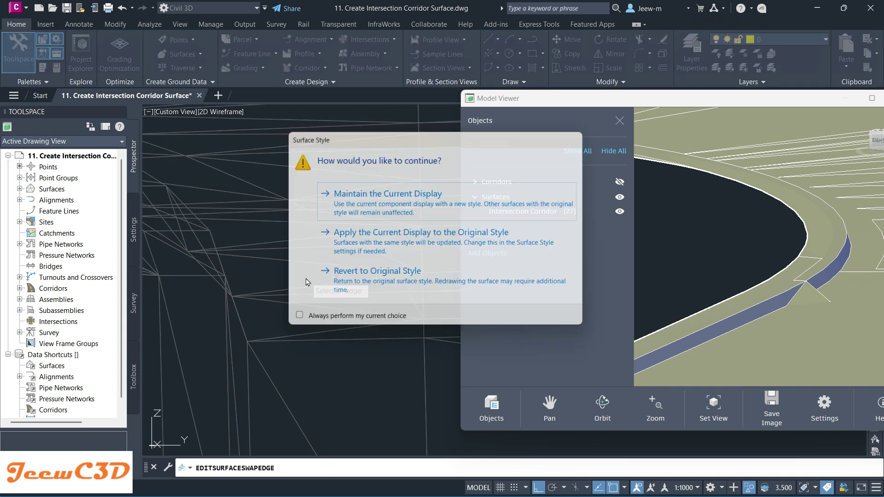
click(398, 279)
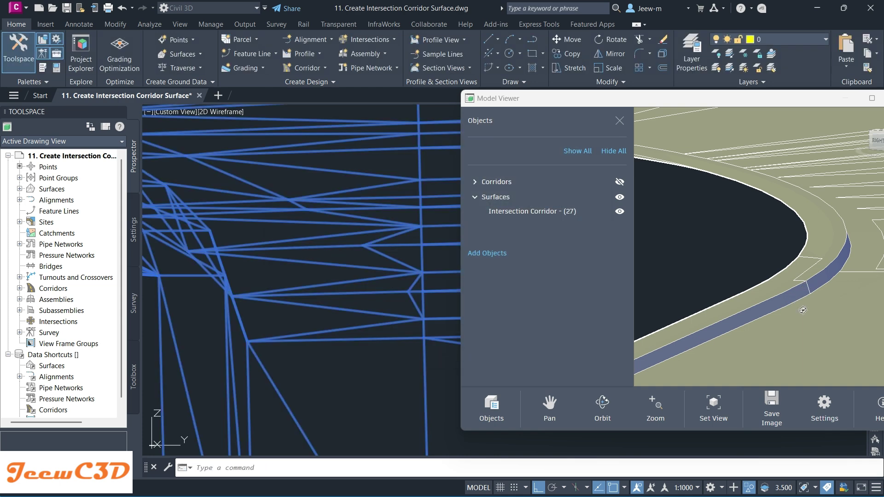
Orbit the Model Viewer preview to check the smoothed curb return, then clear the selection
drag(725, 283, 759, 318)
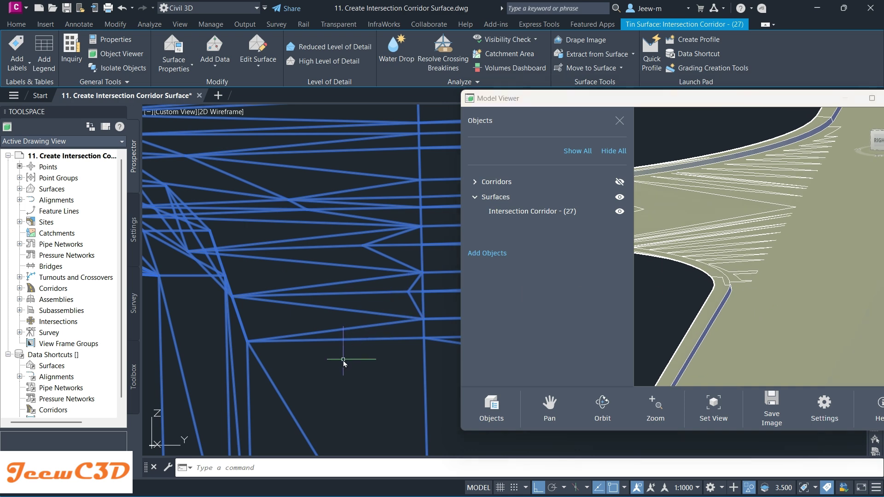
key(Escape)
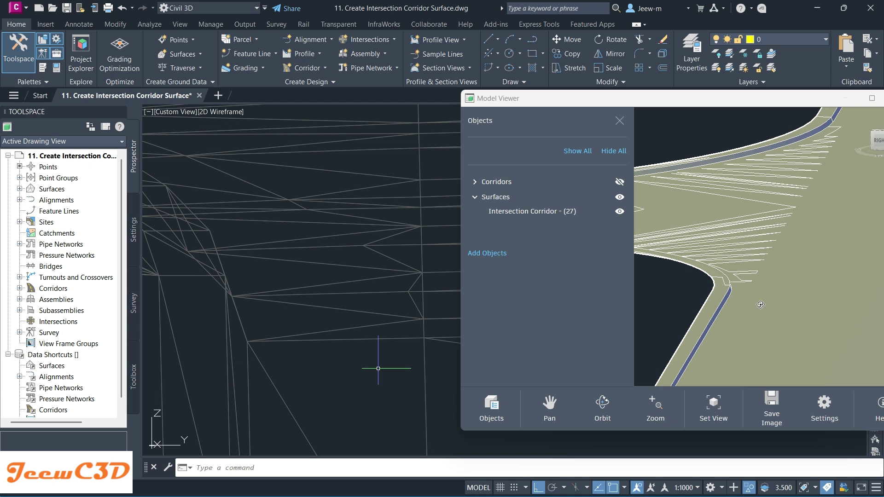
middle_drag(762, 297, 748, 309)
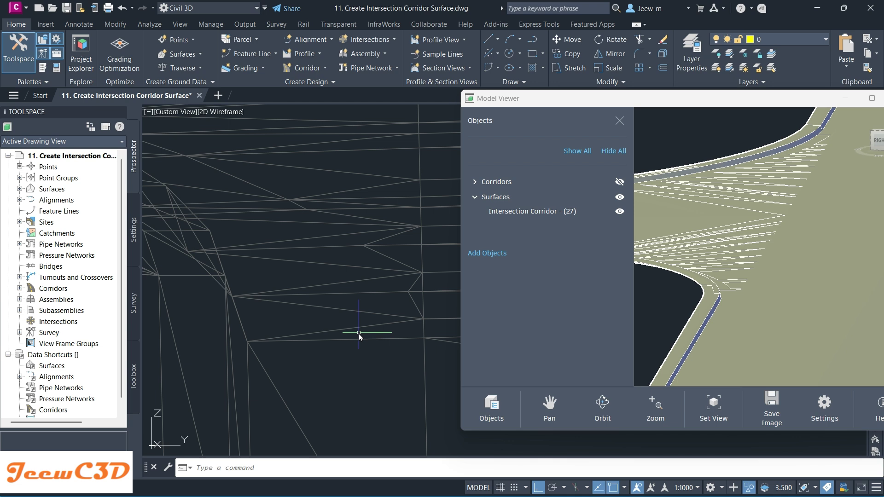
mouse_move(362, 300)
shift+middle_down()
mouse_move(347, 306)
mouse_move(339, 274)
shift+middle_up()
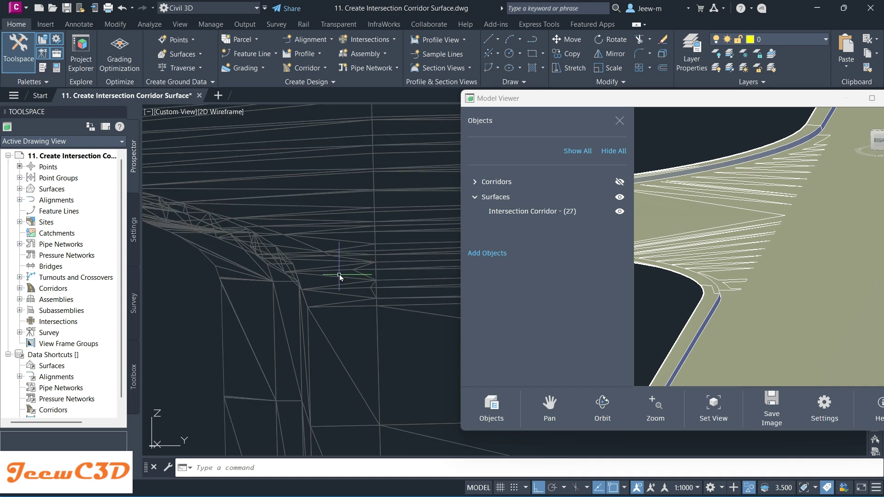
End object isolation so all previously hidden objects are visible again
right_click(331, 179)
mouse_move(389, 212)
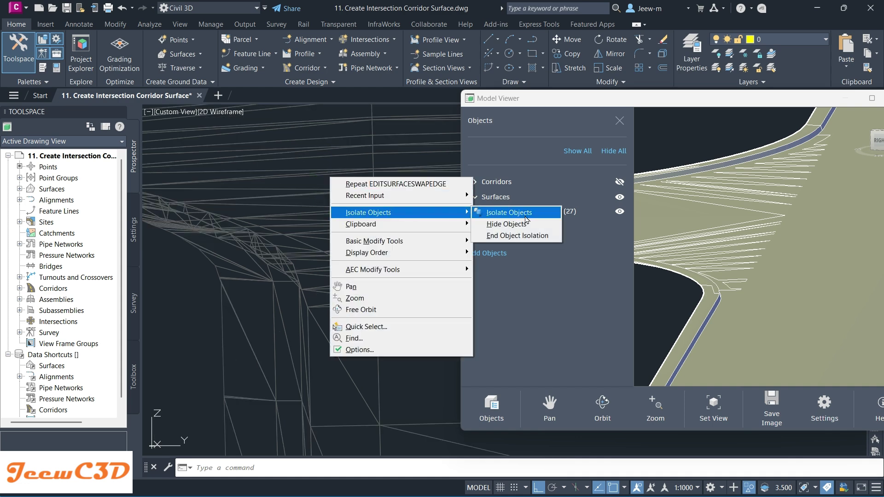
click(518, 236)
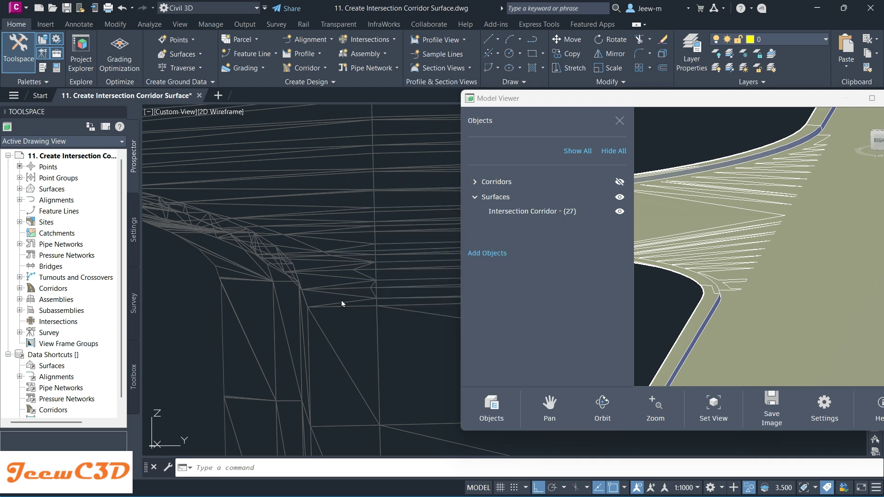
Switch the viewport to Top view and zoom into the T-intersection corridor
scroll(272, 306, down, 5)
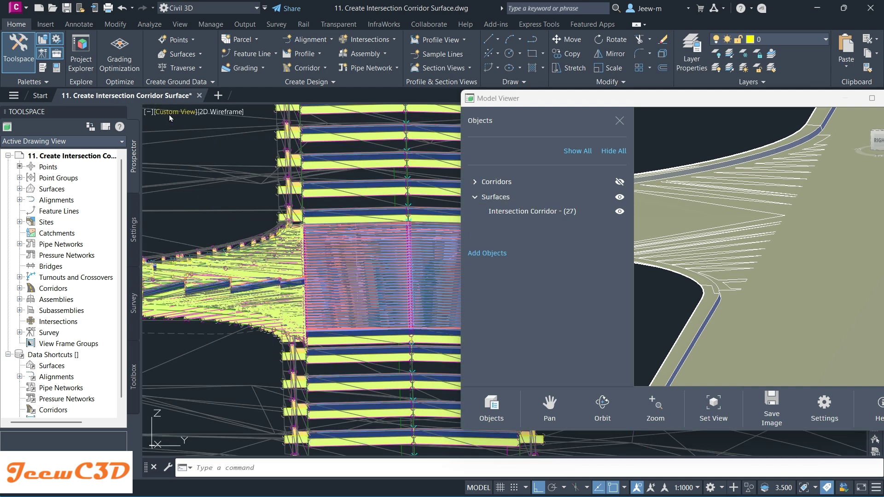
click(169, 114)
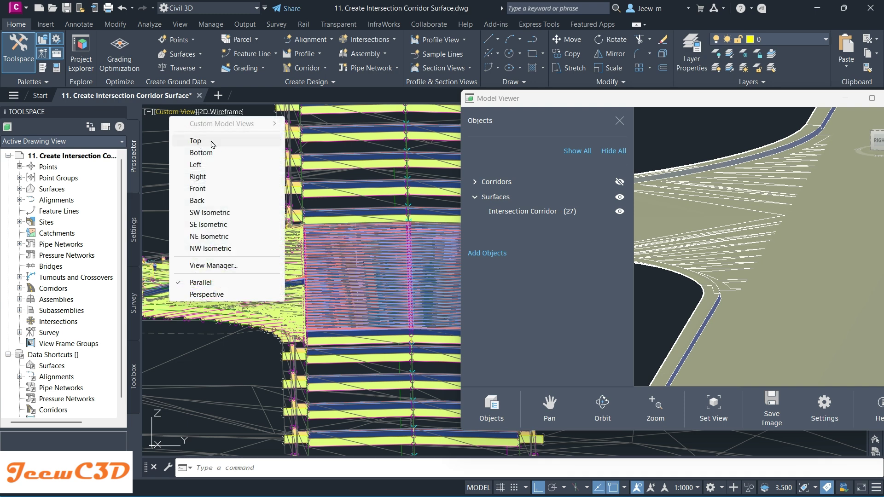
click(196, 140)
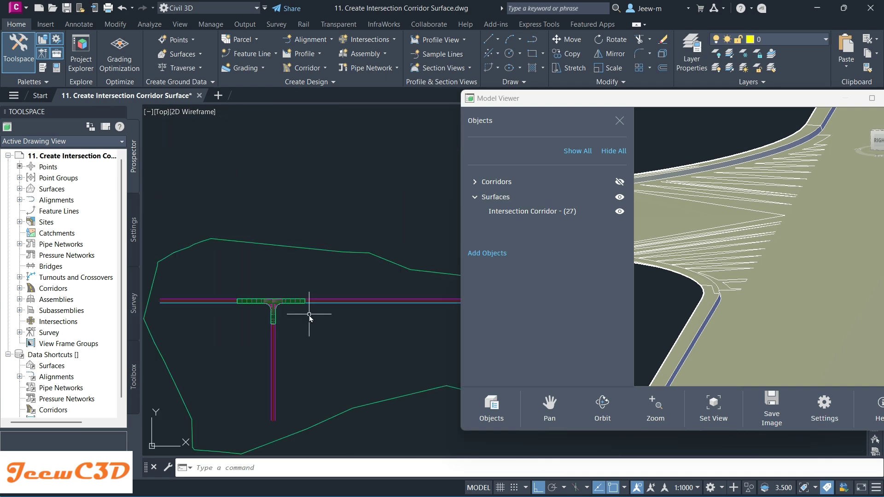
scroll(311, 319, up, 5)
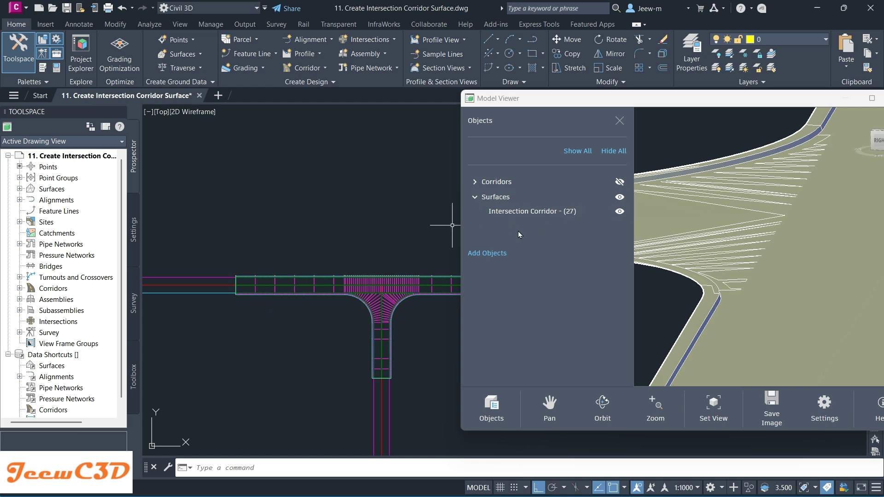
scroll(297, 295, up, 2)
Remove the corridor from Model Viewer, leaving only the Intersection Corridor - (27) surface, and float the window
click(326, 286)
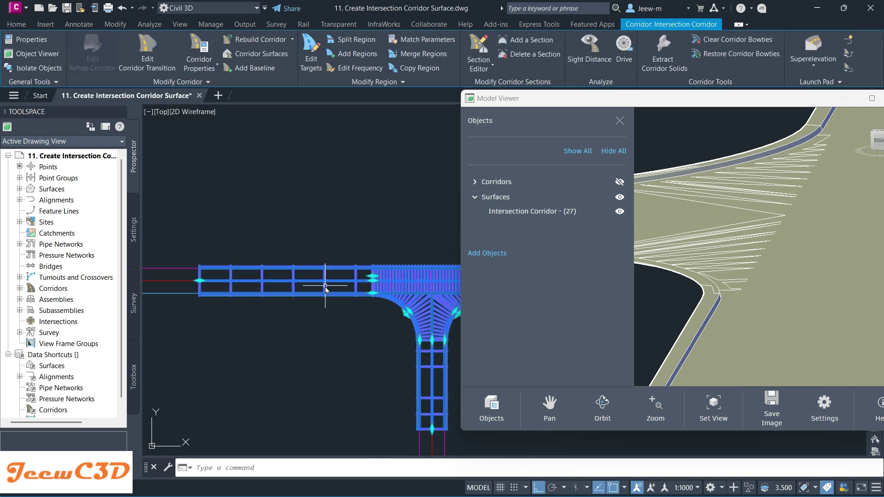
right_click(319, 228)
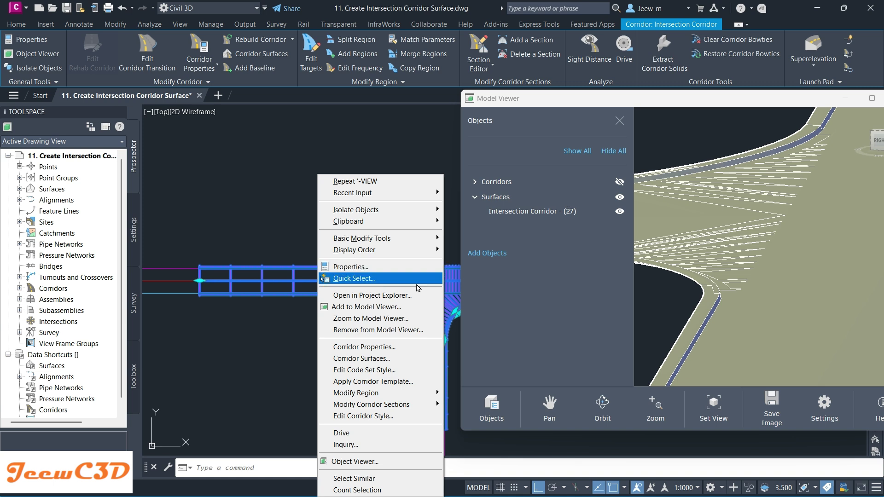
click(380, 330)
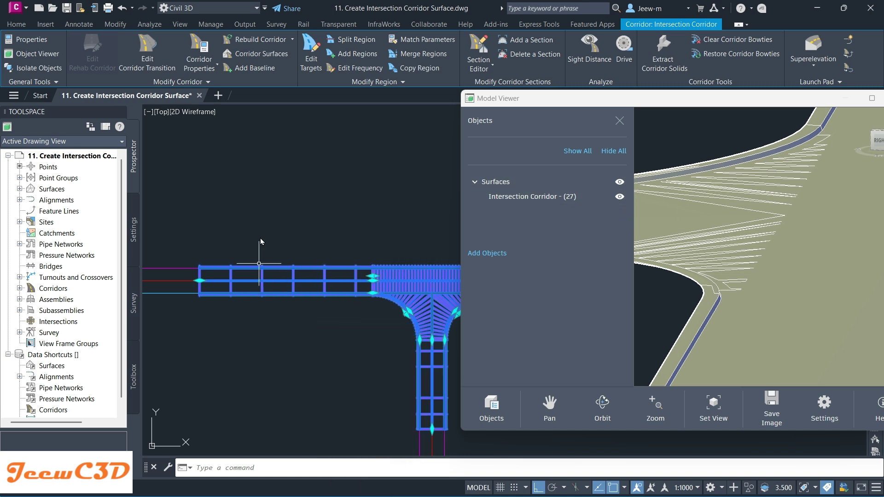
key(Escape)
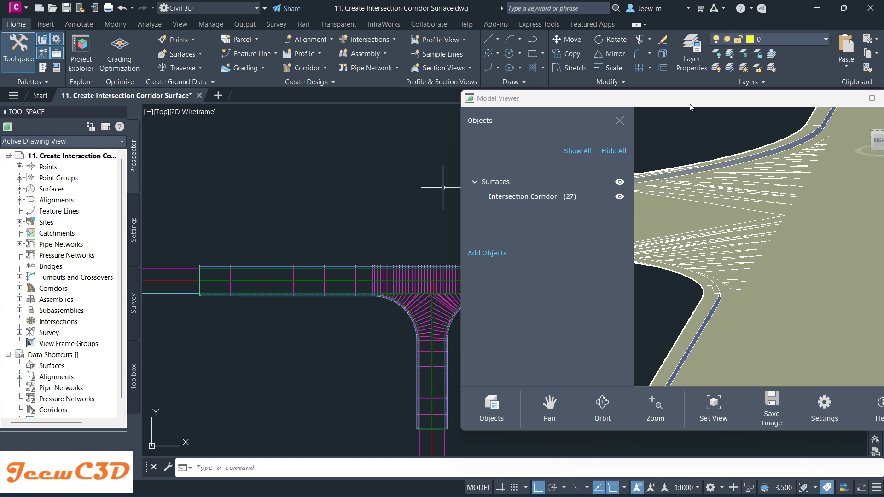
mouse_move(579, 98)
mouse_down()
mouse_move(578, 110)
mouse_move(543, 109)
mouse_move(580, 101)
mouse_up()
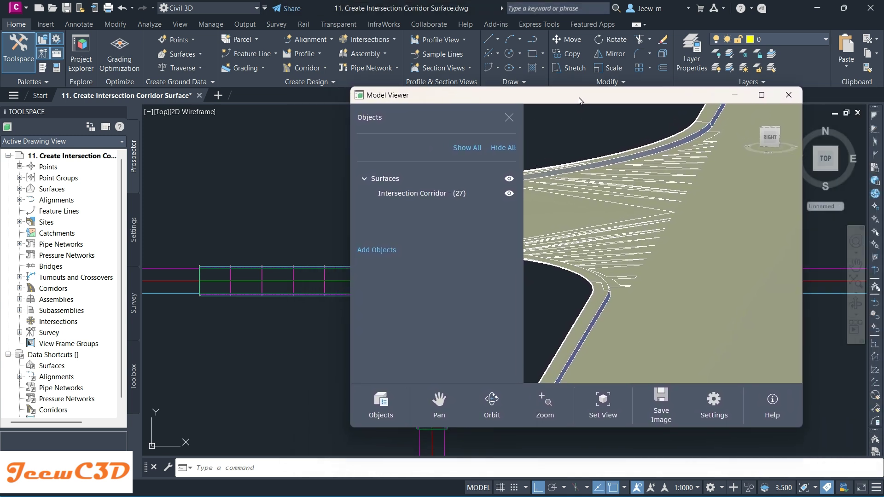